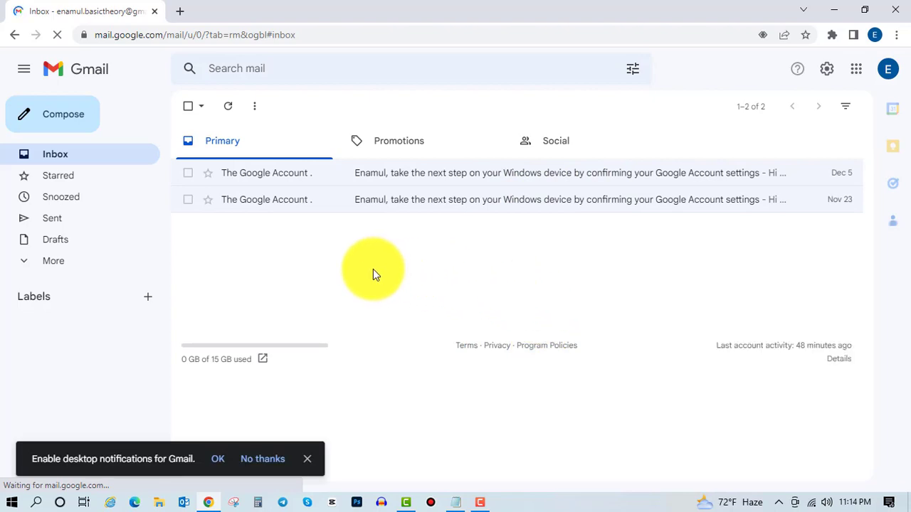
- Start a new message to examine its automatic signature block, copy the block's text, and close the draft
click(68, 123)
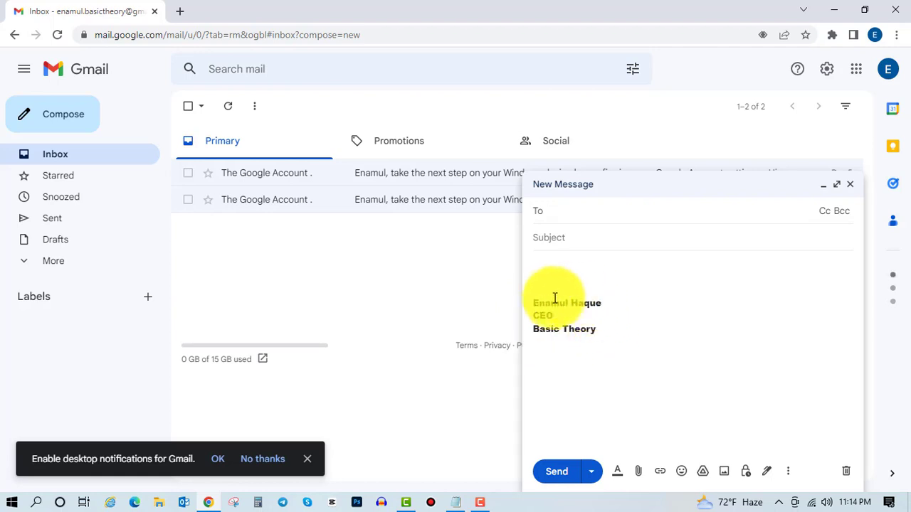
drag(610, 336, 529, 301)
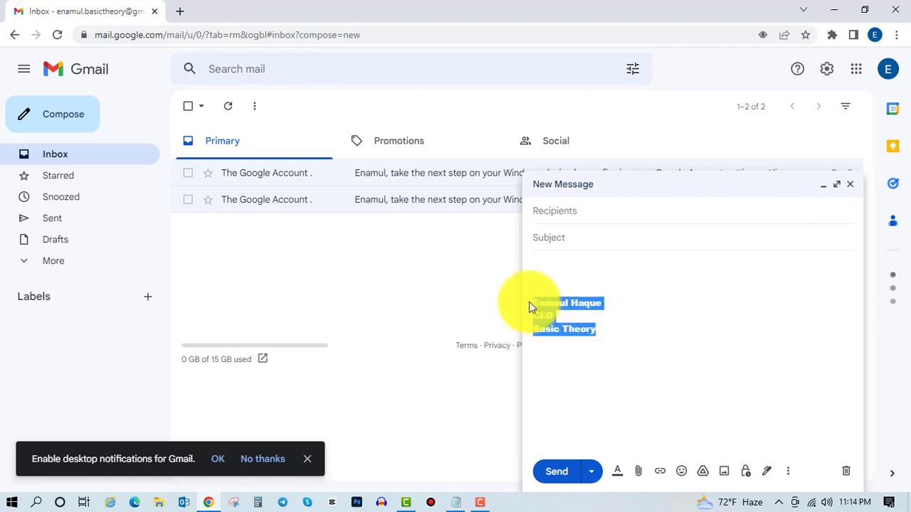
click(560, 303)
mouse_move(573, 331)
mouse_down()
mouse_move(550, 314)
mouse_move(691, 272)
mouse_up()
key(ctrl+c)
click(850, 185)
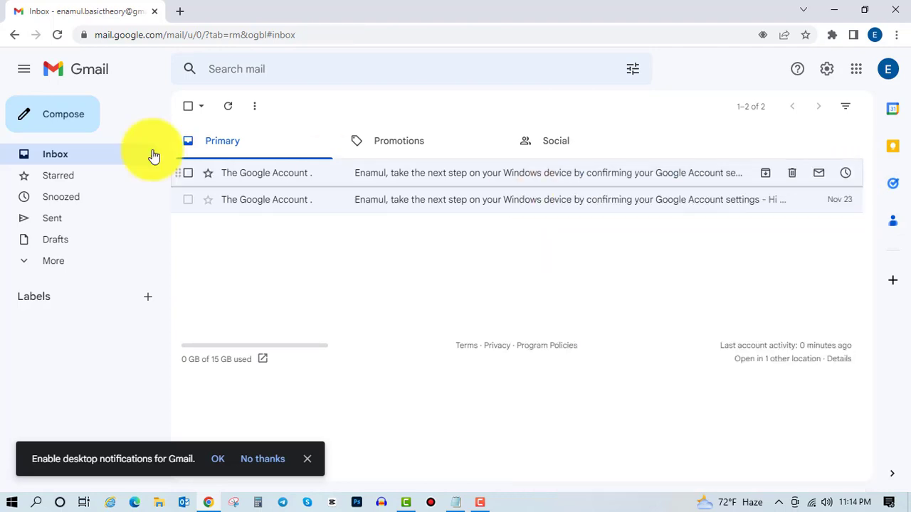
- Compose another blank message to check where the signature appears in the body, and close it
click(73, 130)
click(548, 295)
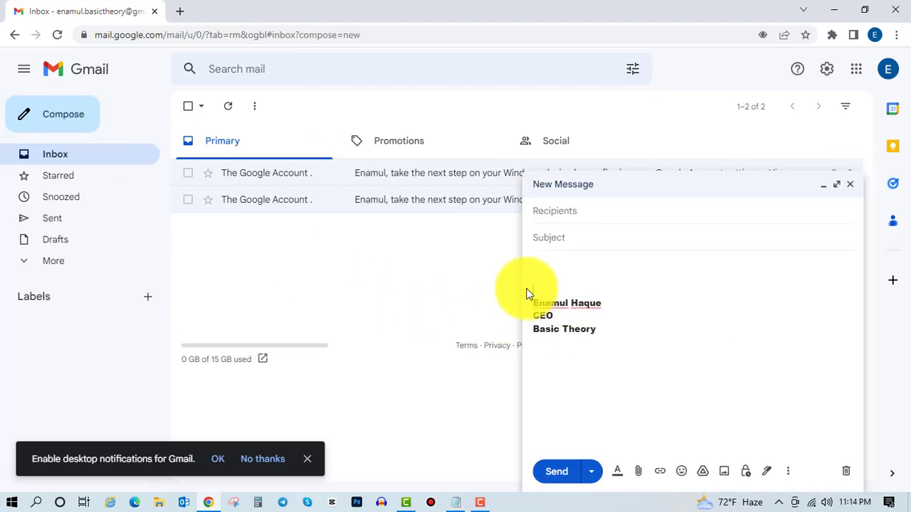
click(580, 328)
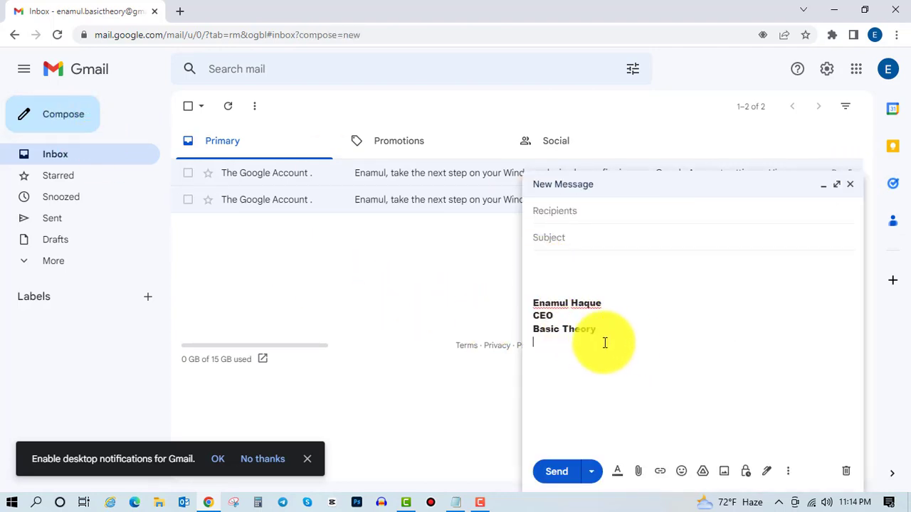
click(849, 184)
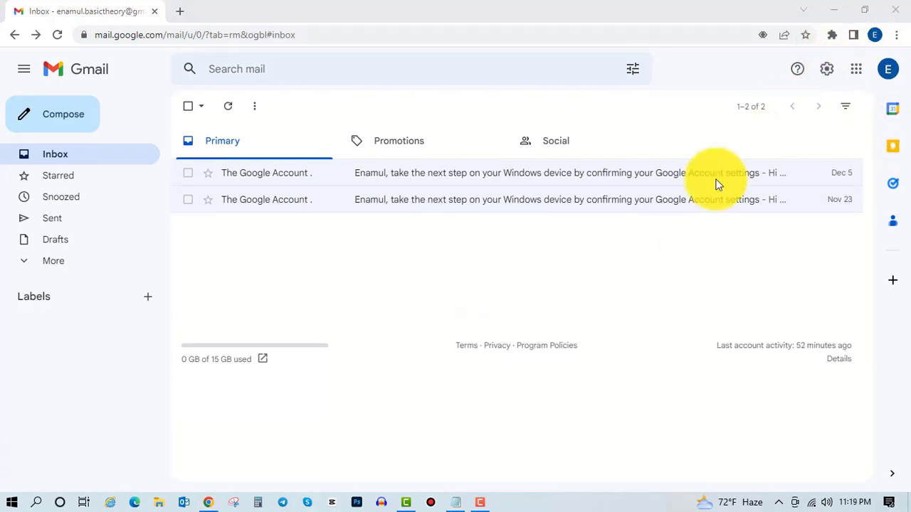
- In the Signature section of the full General settings, create a new signature named with the sender's full name
click(829, 75)
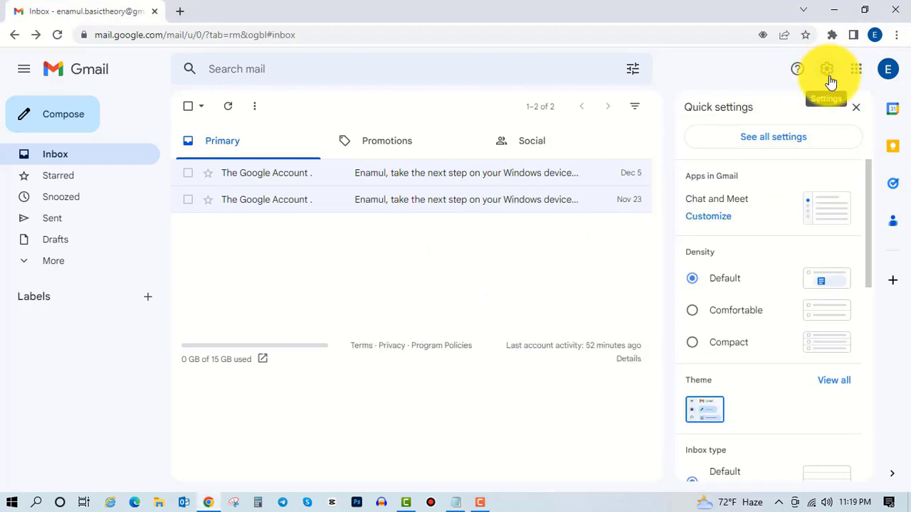
click(803, 147)
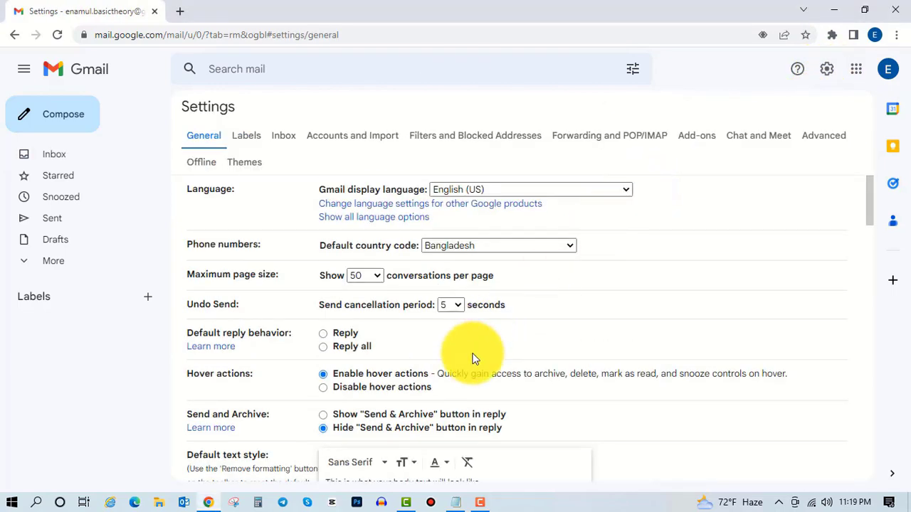
scroll(471, 353, down, 5)
scroll(471, 356, down, 15)
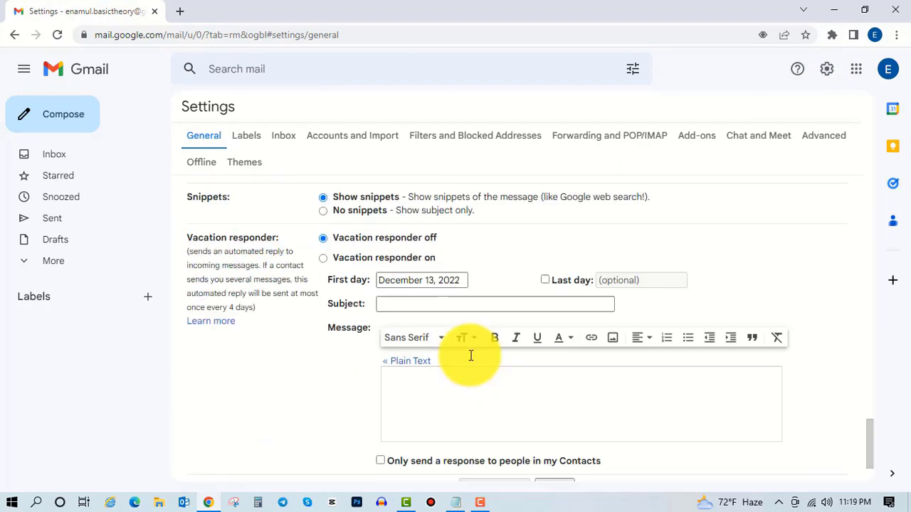
scroll(422, 346, up, 4)
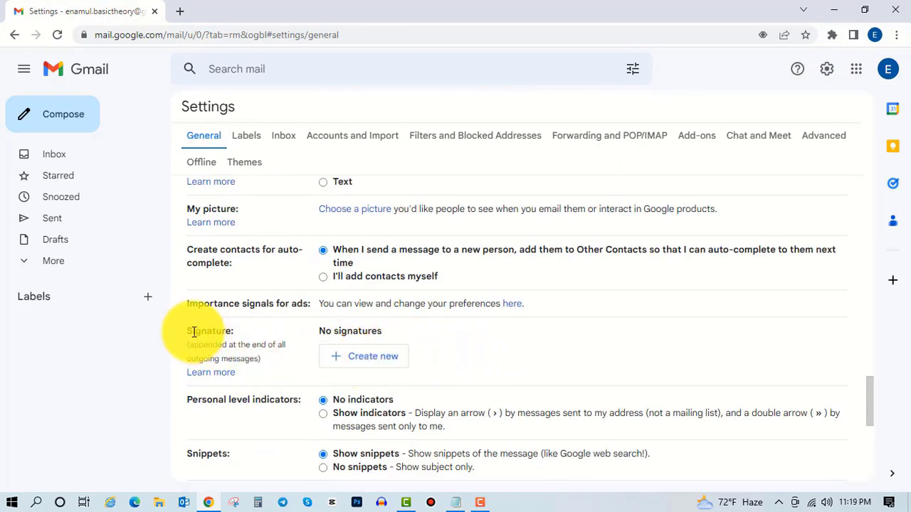
drag(187, 335, 394, 341)
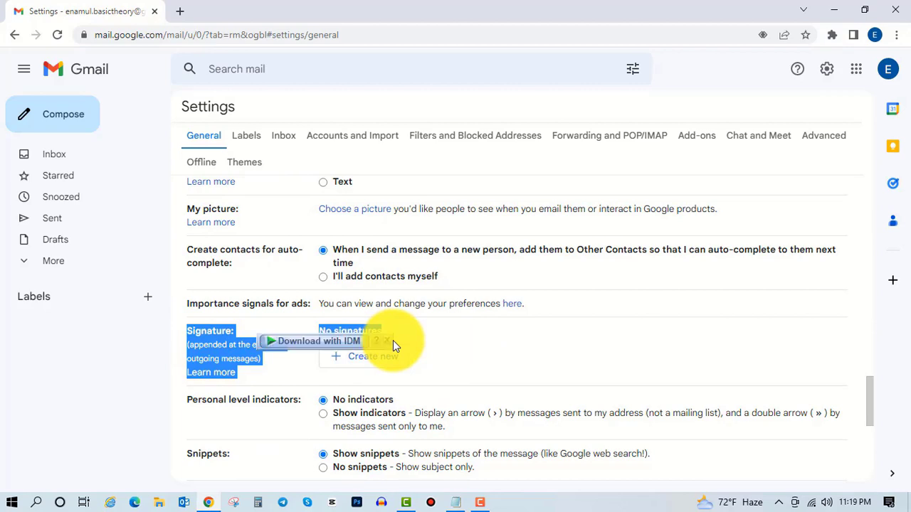
click(420, 343)
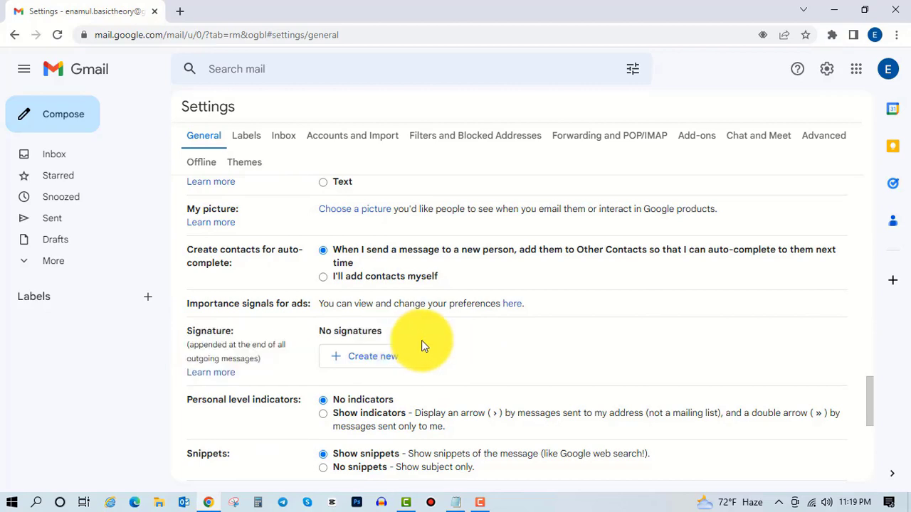
click(382, 366)
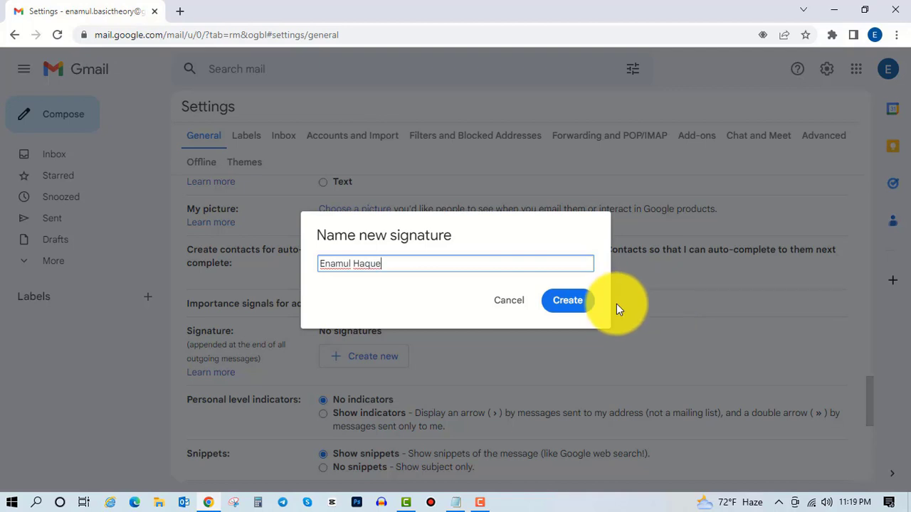
click(571, 301)
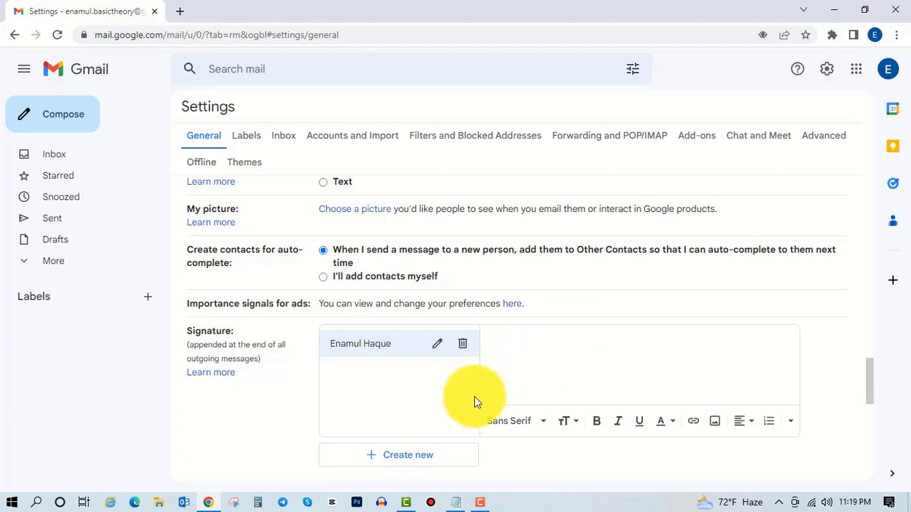
- Paste the signature lines from the Notepad note (sender's name, CEO, Basic Theory) into the signature below some blank lines
scroll(467, 391, down, 1)
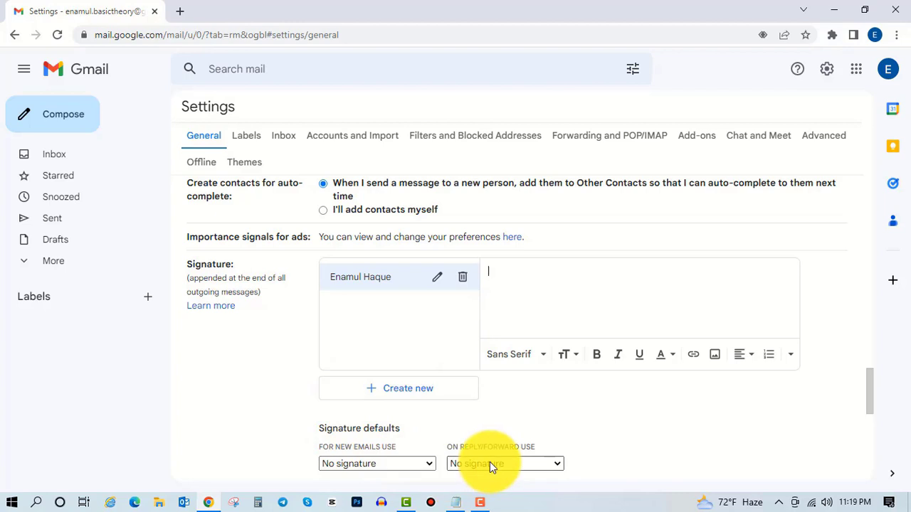
click(453, 504)
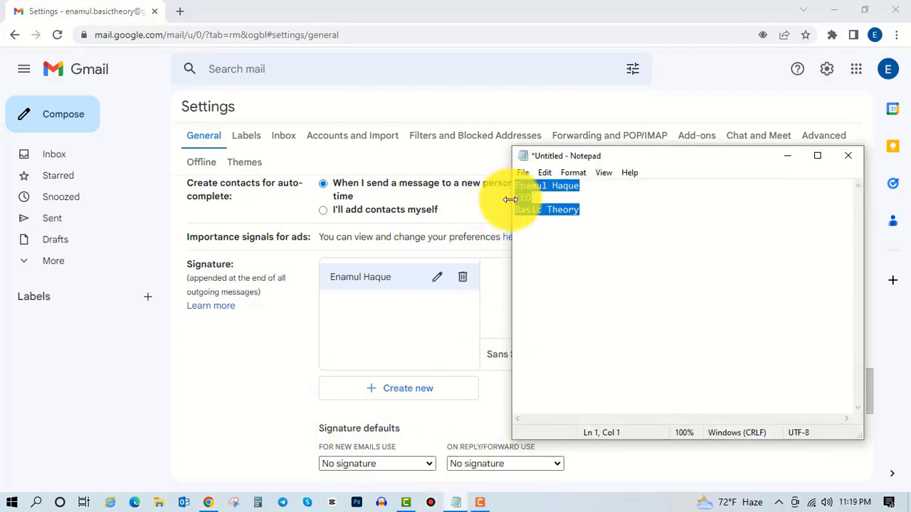
click(495, 292)
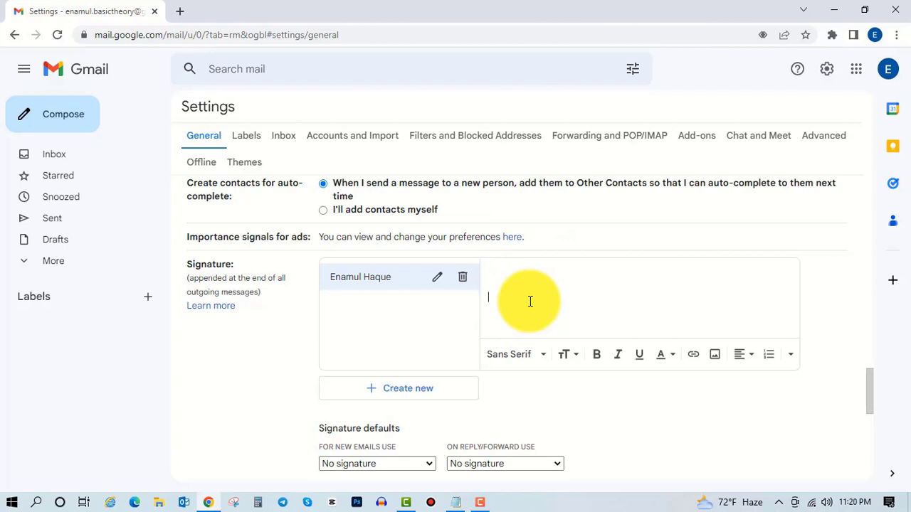
key(ctrl+v)
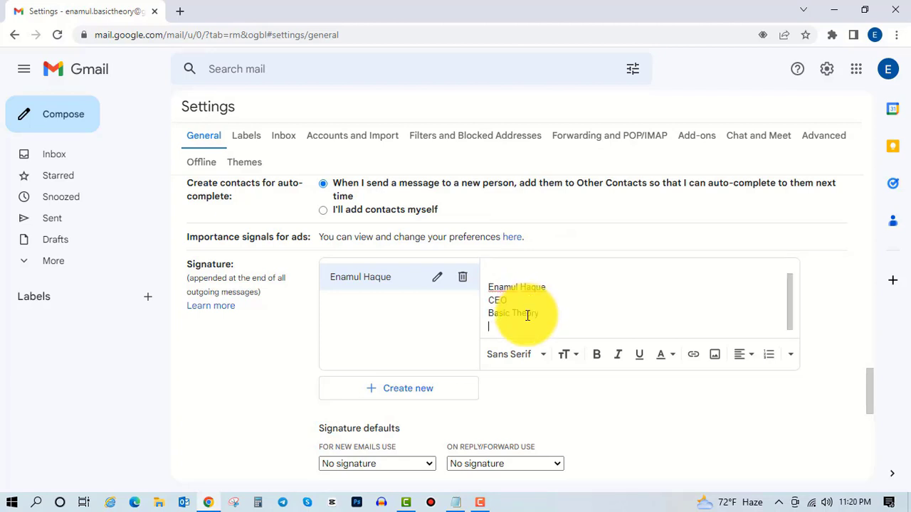
key(BackSpace)
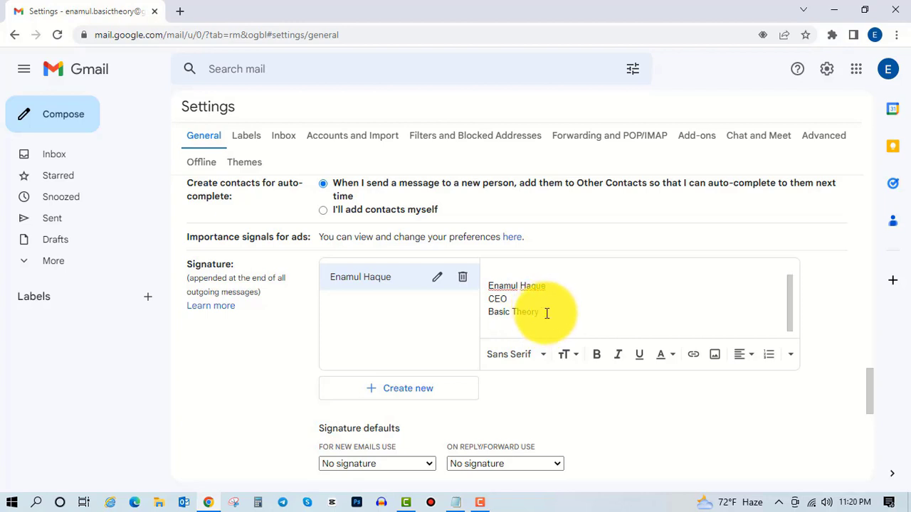
- Try the Garamond font and the Trebuchet MS font on the three signature lines
mouse_move(547, 313)
mouse_down()
mouse_move(490, 302)
mouse_move(479, 284)
mouse_up()
click(534, 311)
click(545, 363)
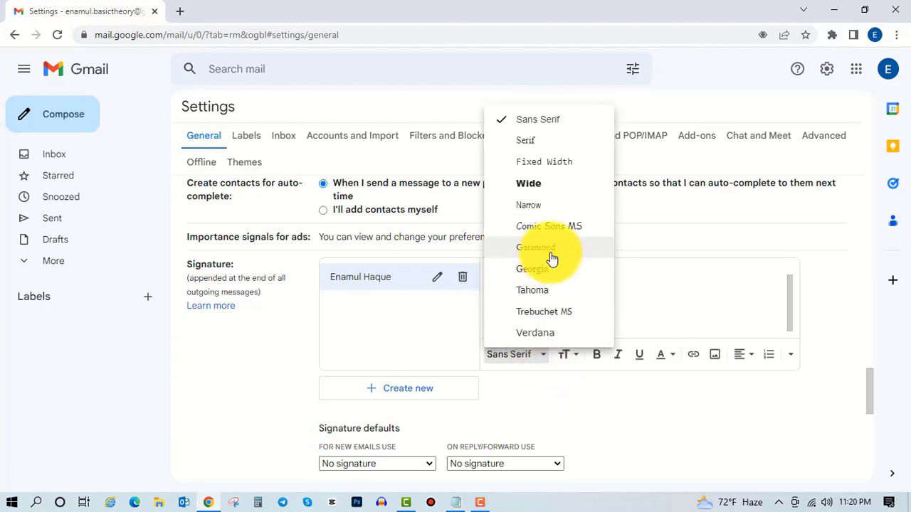
click(550, 255)
drag(550, 317, 486, 284)
click(542, 355)
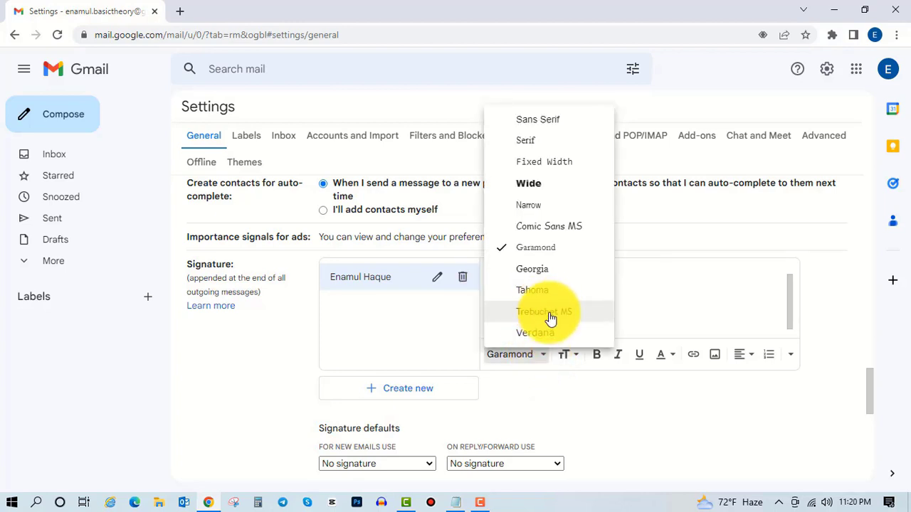
click(551, 319)
- Try the Fixed Width font on the three signature lines
drag(545, 319, 456, 295)
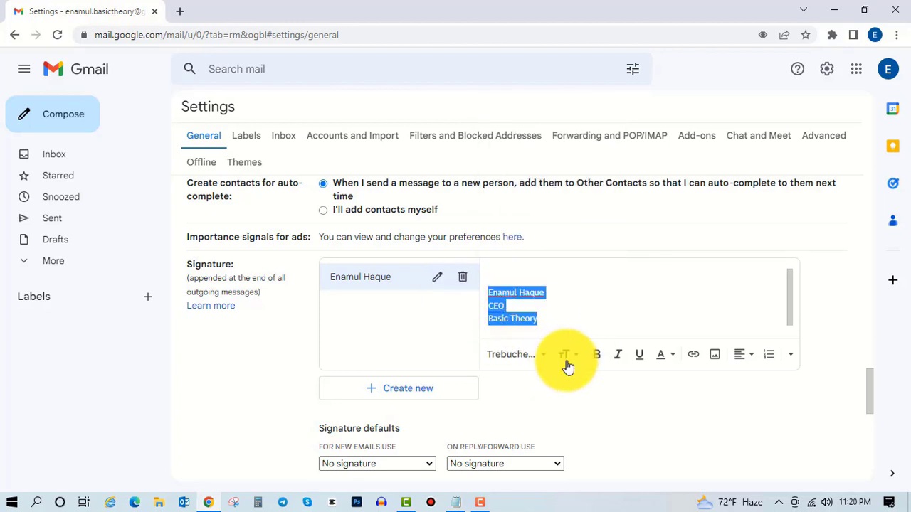
click(545, 360)
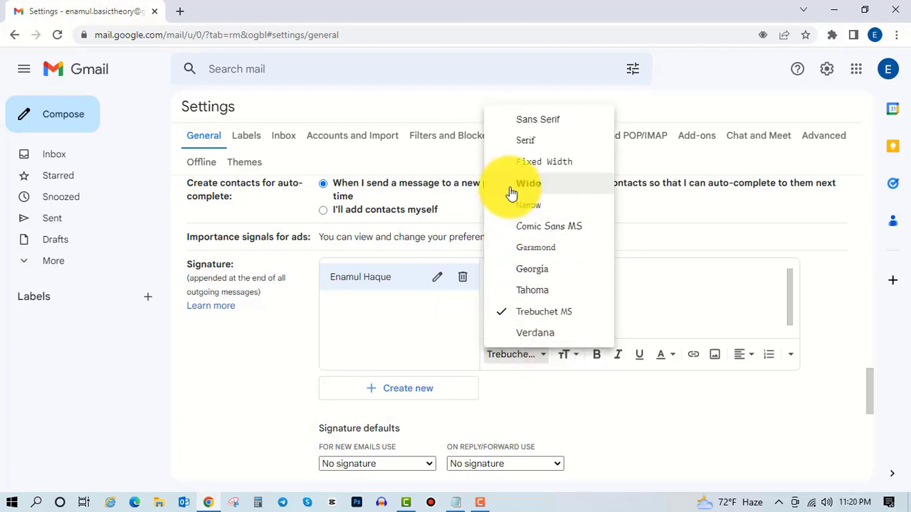
click(531, 163)
click(508, 321)
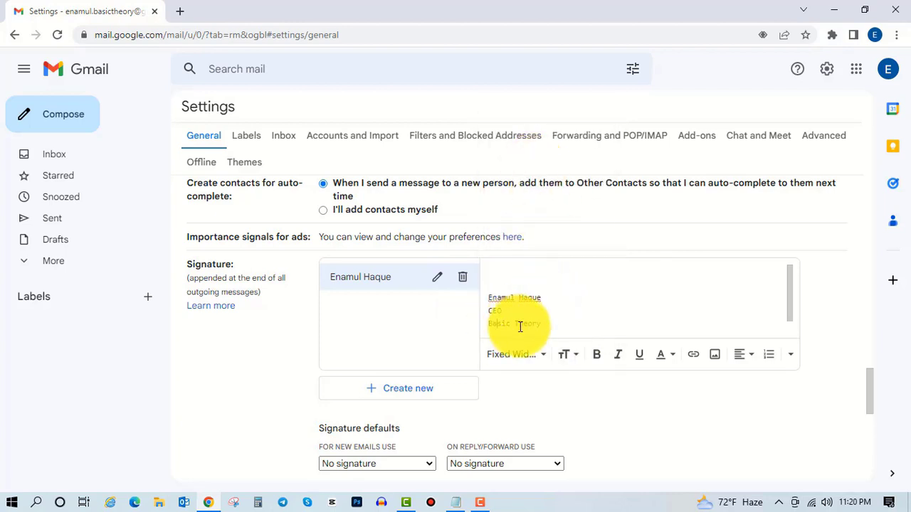
- Set the font of all three signature lines to Wide
drag(555, 325, 489, 301)
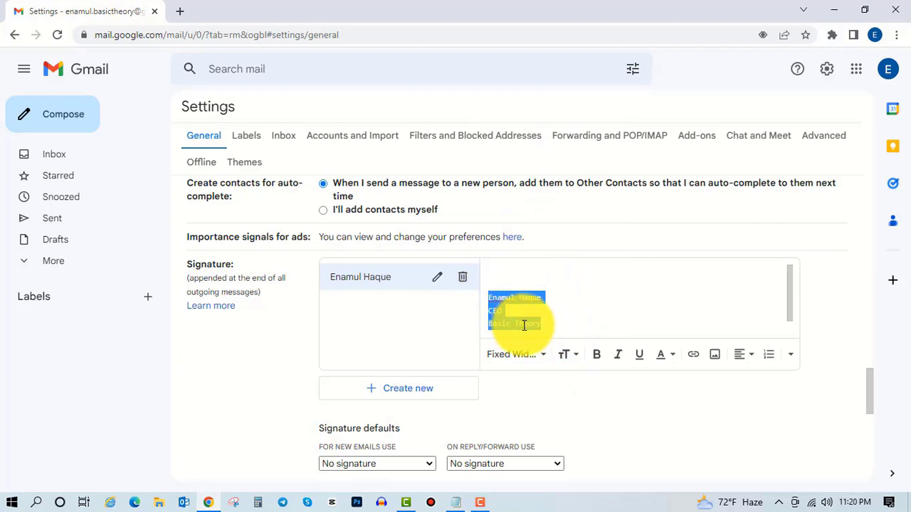
click(544, 360)
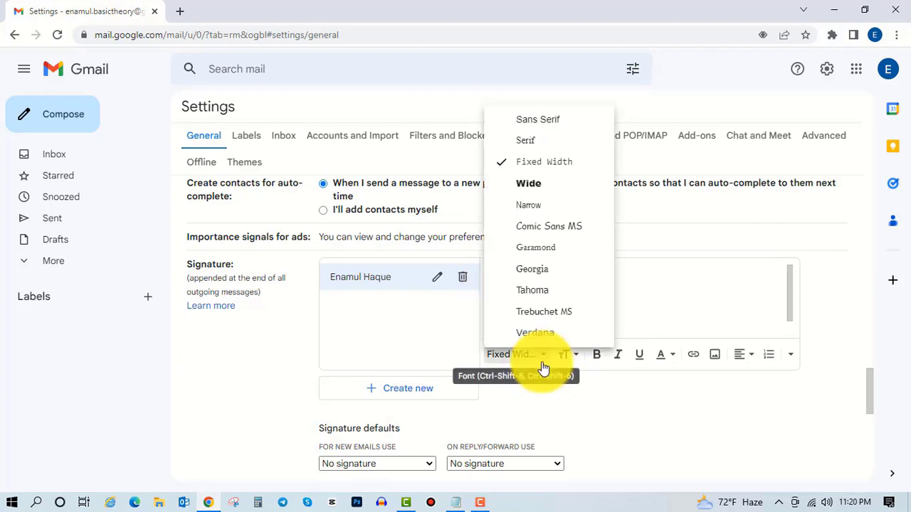
click(547, 182)
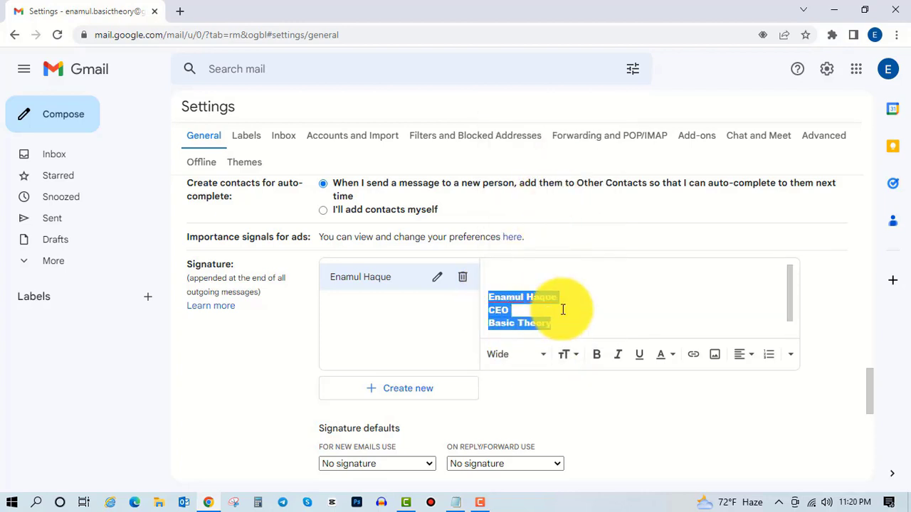
click(563, 311)
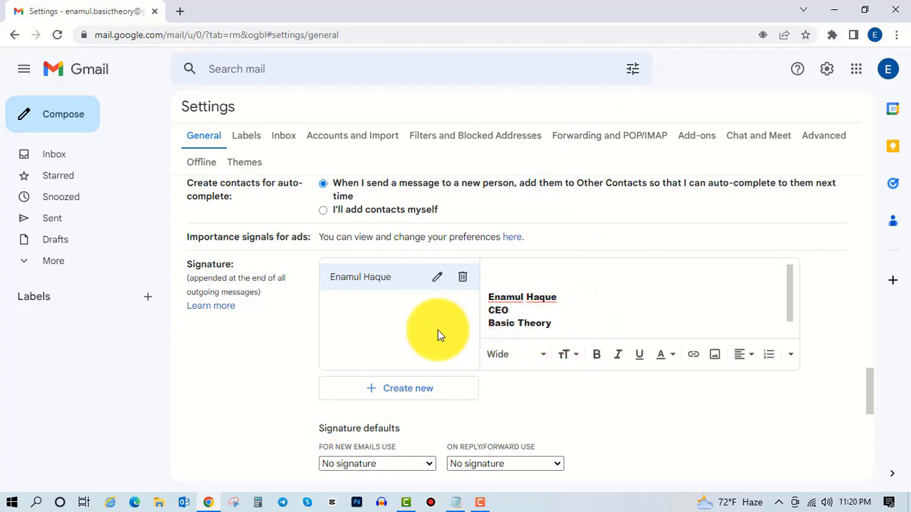
- Make the new signature the default for new emails and for replies and forwards, keeping its insertion before quoted text enabled
scroll(560, 394, down, 3)
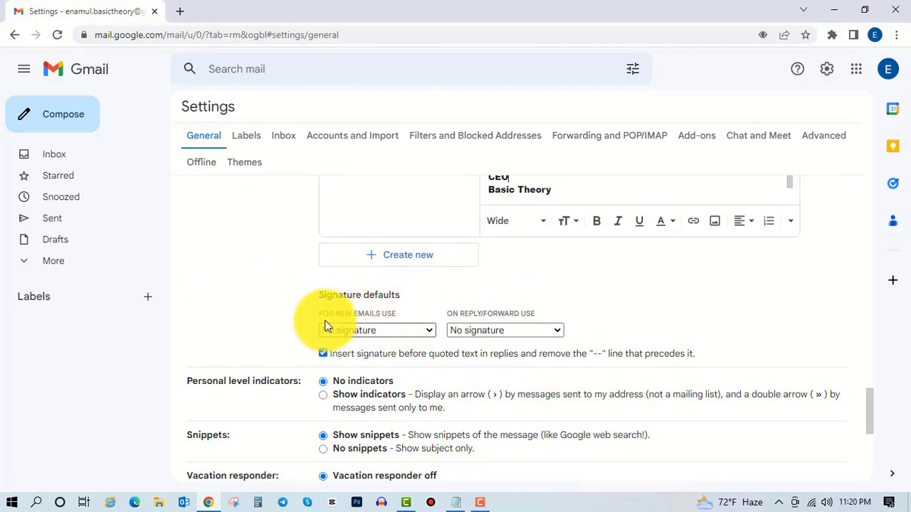
click(410, 330)
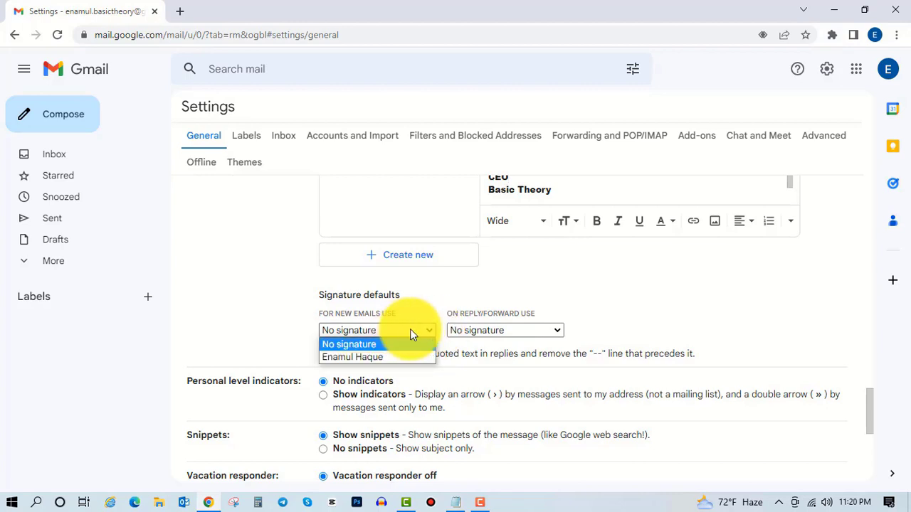
click(361, 360)
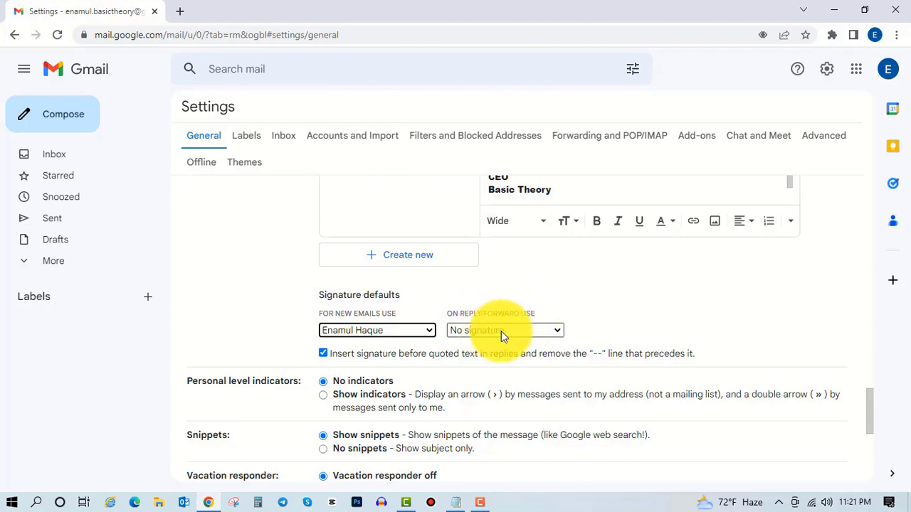
click(528, 331)
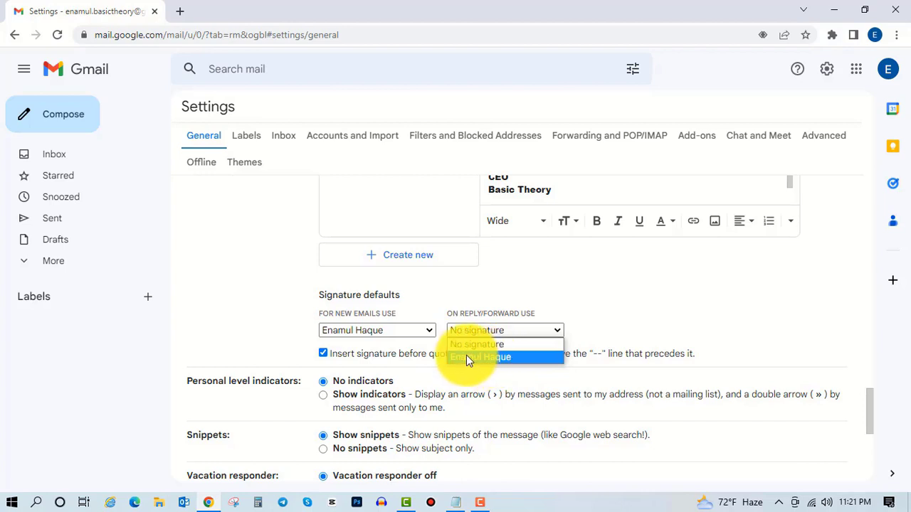
click(485, 358)
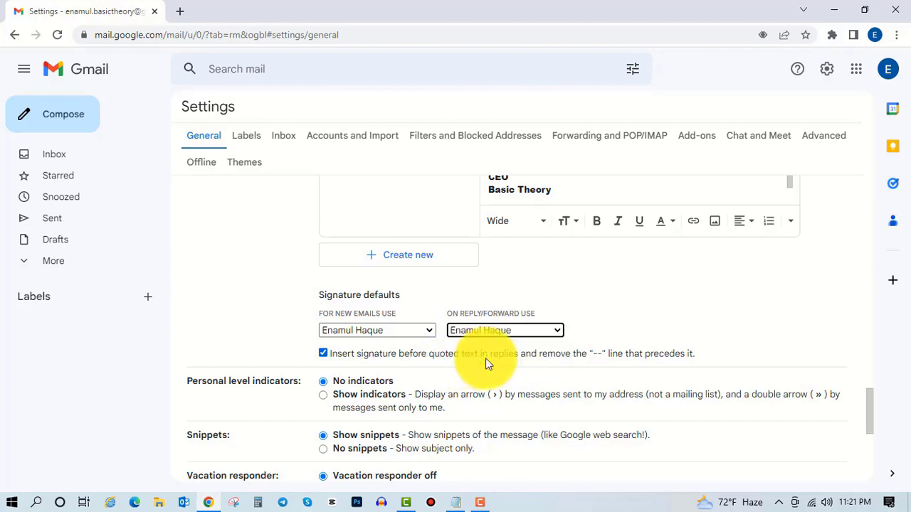
click(323, 353)
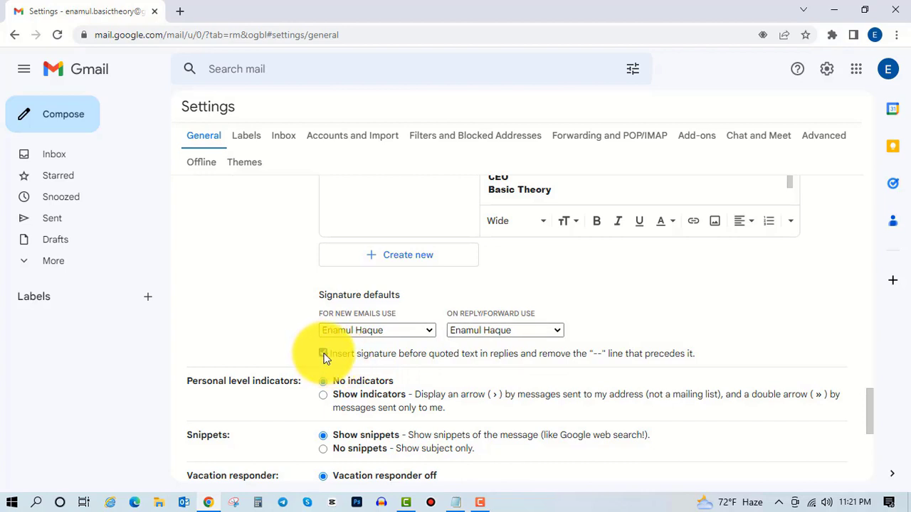
click(323, 353)
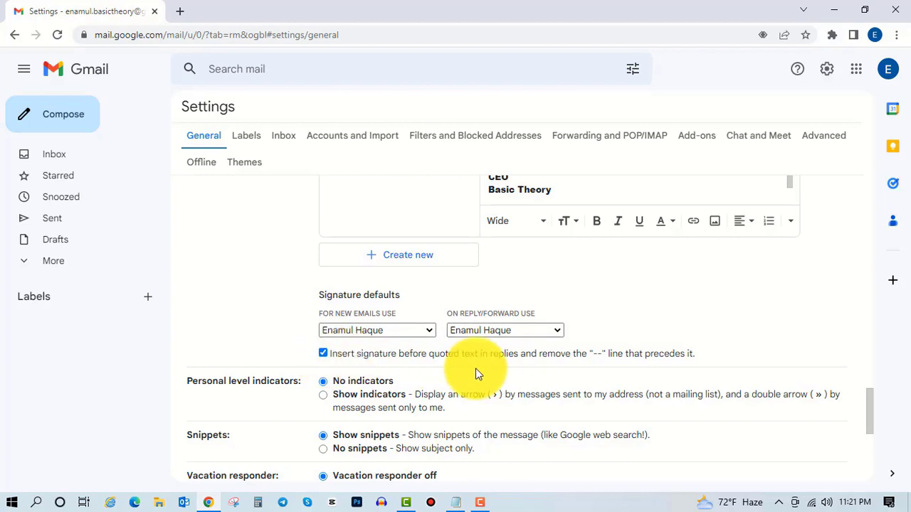
- Turn off inserting the signature before quoted text with removal of the "--" line, and save the settings
click(325, 355)
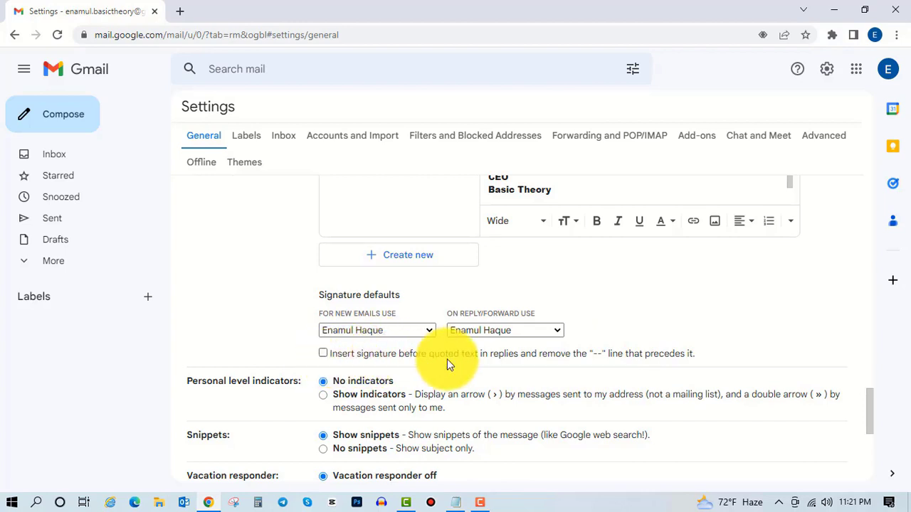
scroll(447, 362, down, 5)
click(496, 415)
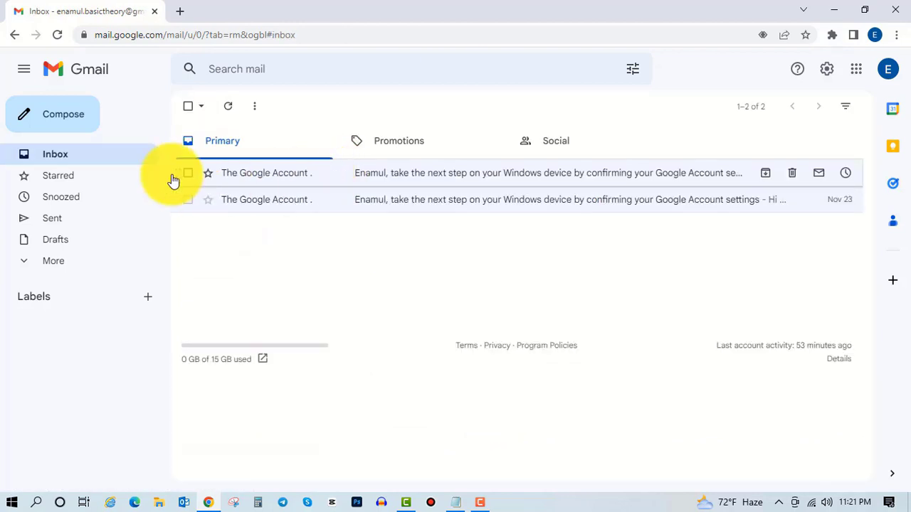
- Start a new message to check the signature and the "--" line above it, and close the message
click(72, 118)
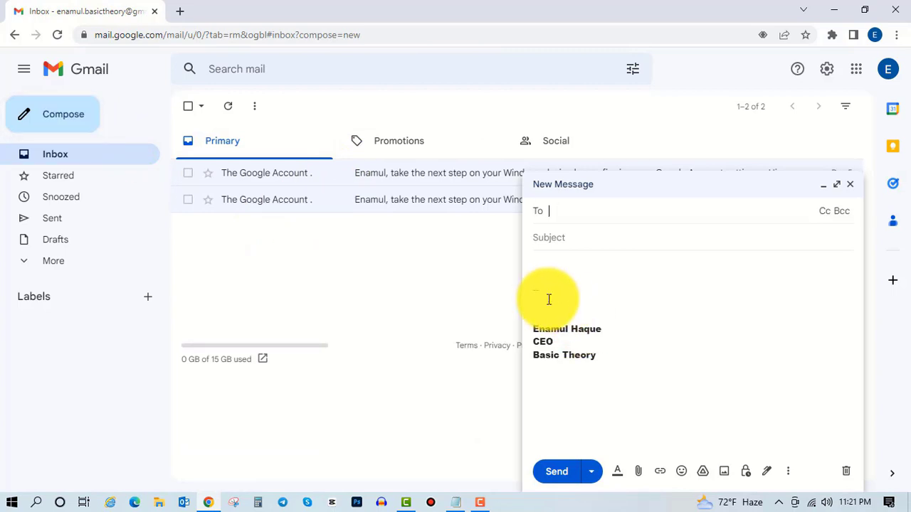
drag(528, 293, 557, 296)
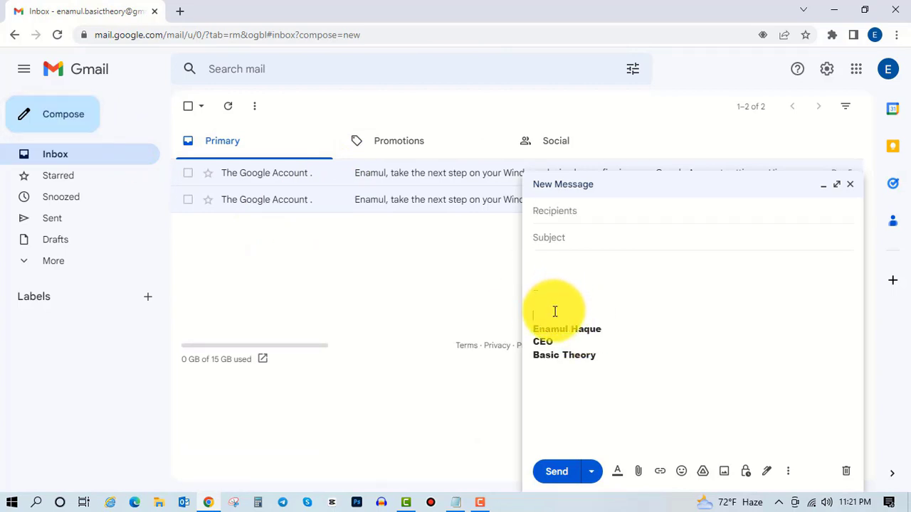
drag(555, 312, 537, 290)
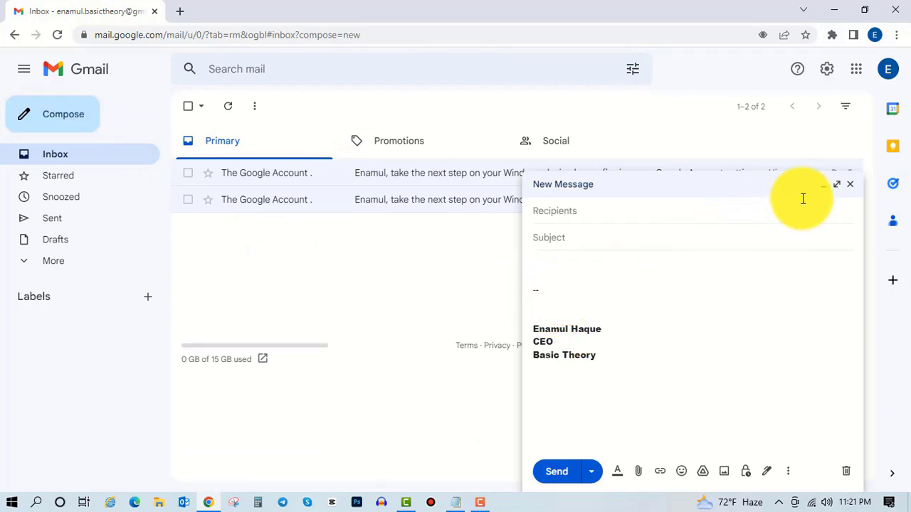
click(850, 184)
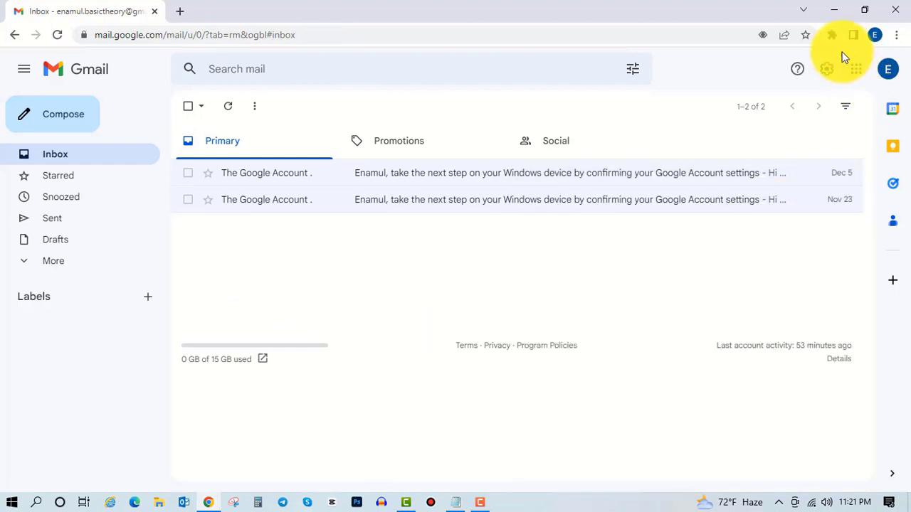
- Reopen the general settings, enable inserting the signature before quoted text without the "--" line, and save the changes
click(826, 68)
click(774, 138)
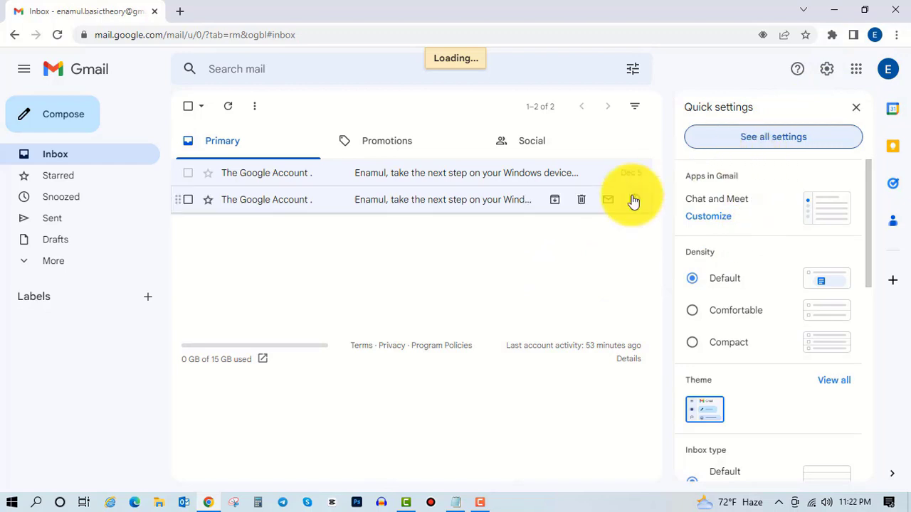
click(774, 141)
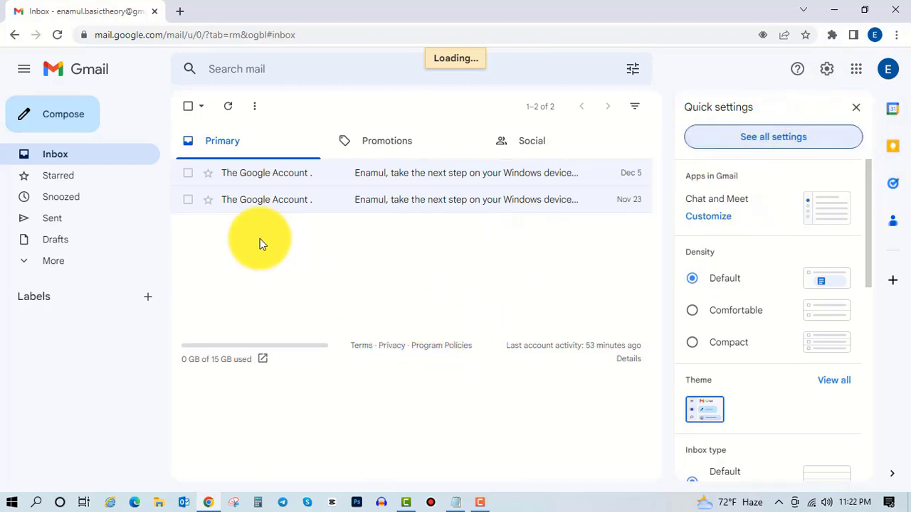
scroll(411, 340, down, 15)
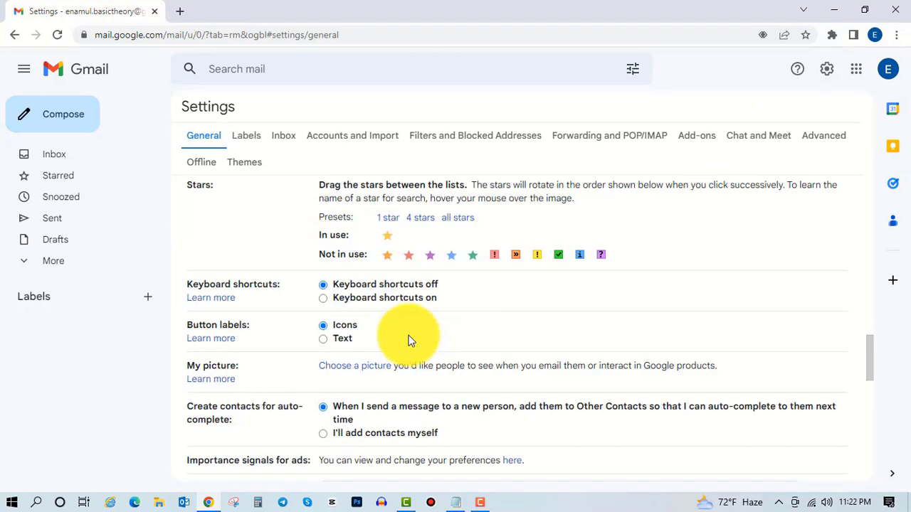
scroll(411, 340, down, 6)
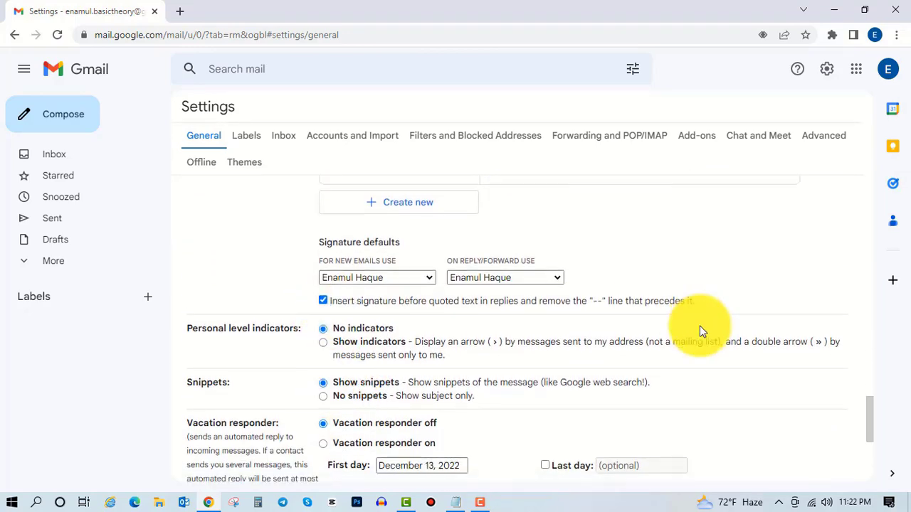
scroll(700, 326, down, 4)
click(499, 417)
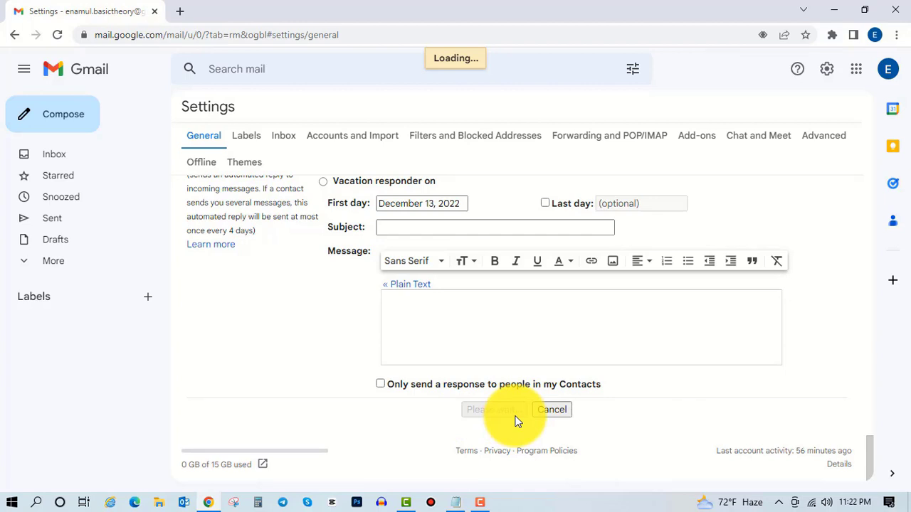
- Start another new message to check the signature without the preceding line, and close the message
click(58, 119)
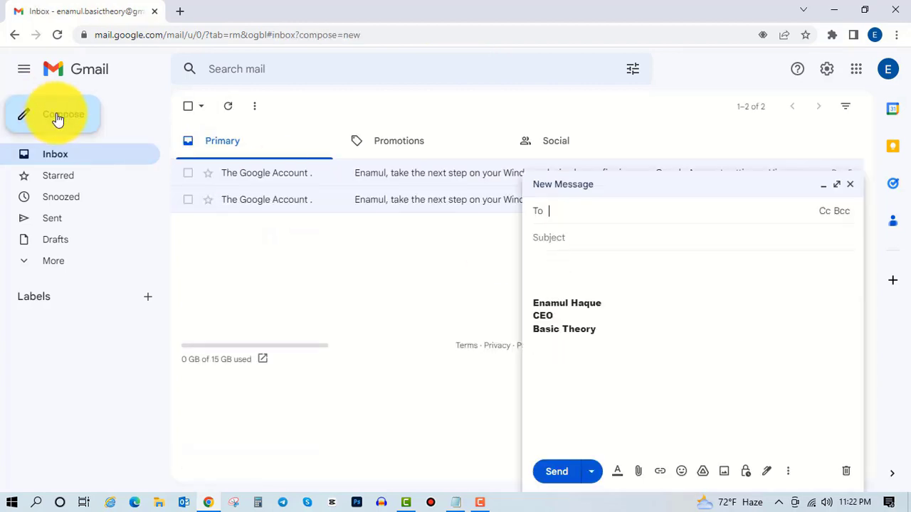
click(574, 272)
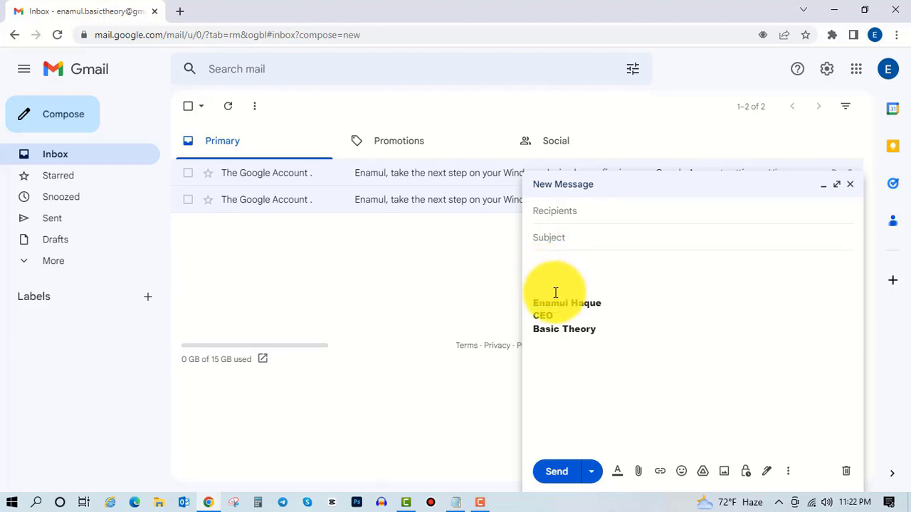
click(852, 187)
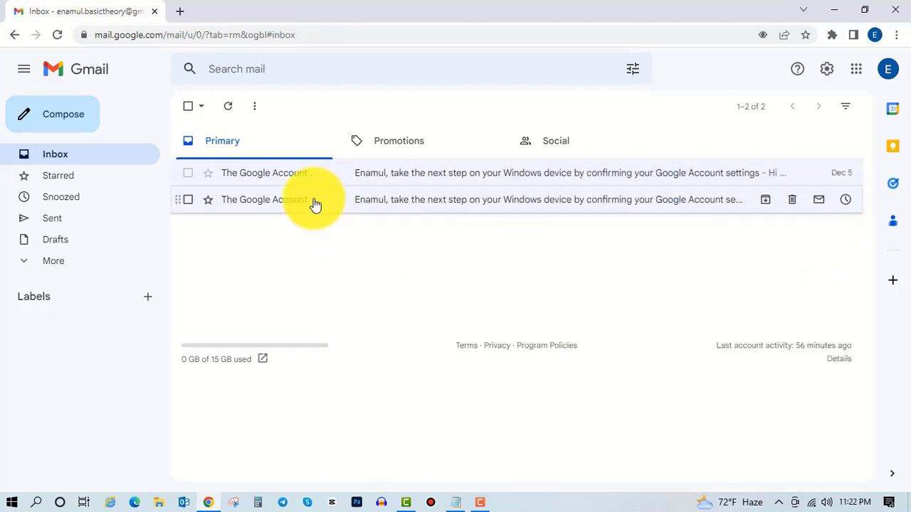
- Open the newest Google Account email, start forwarding it to check the signature, and discard the forward draft
click(283, 178)
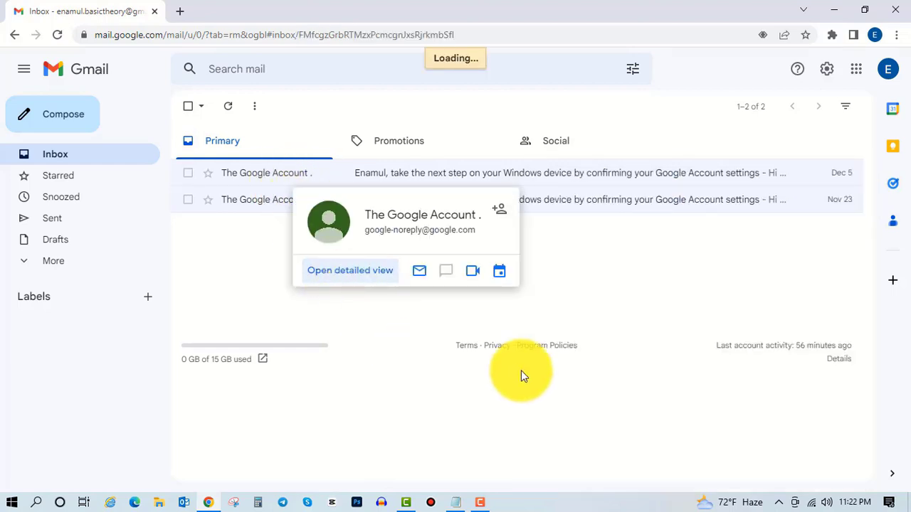
scroll(437, 305, down, 2)
scroll(356, 292, up, 2)
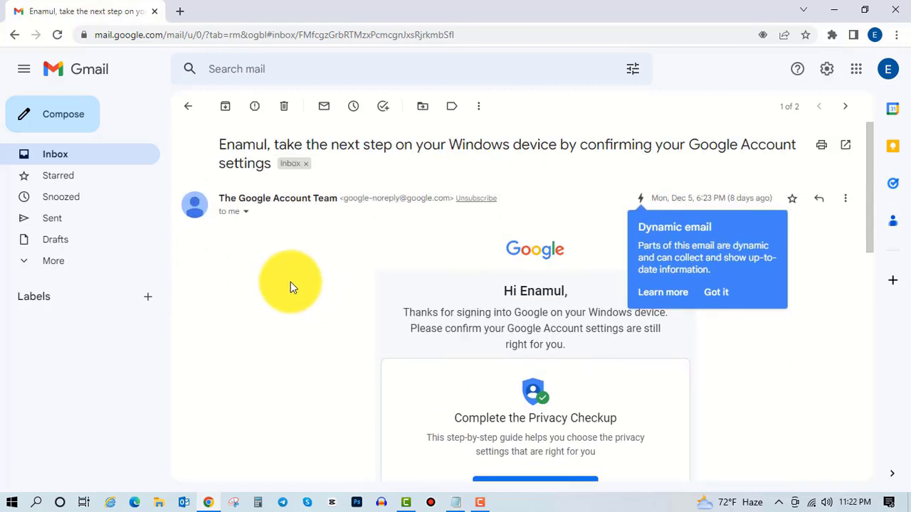
scroll(336, 330, down, 8)
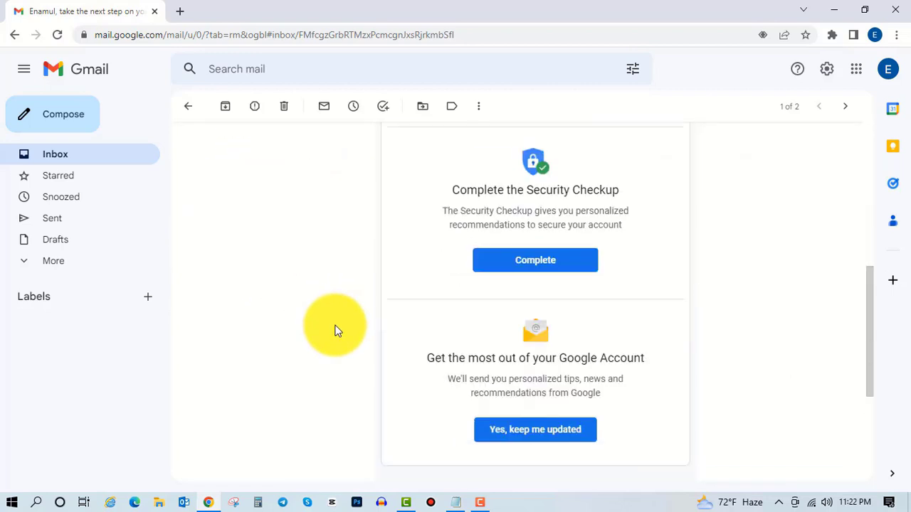
click(335, 411)
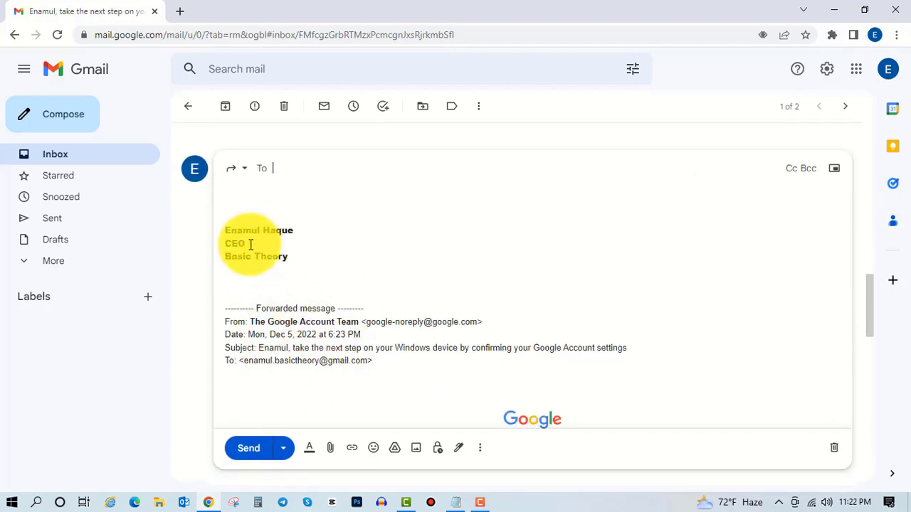
click(289, 257)
click(255, 242)
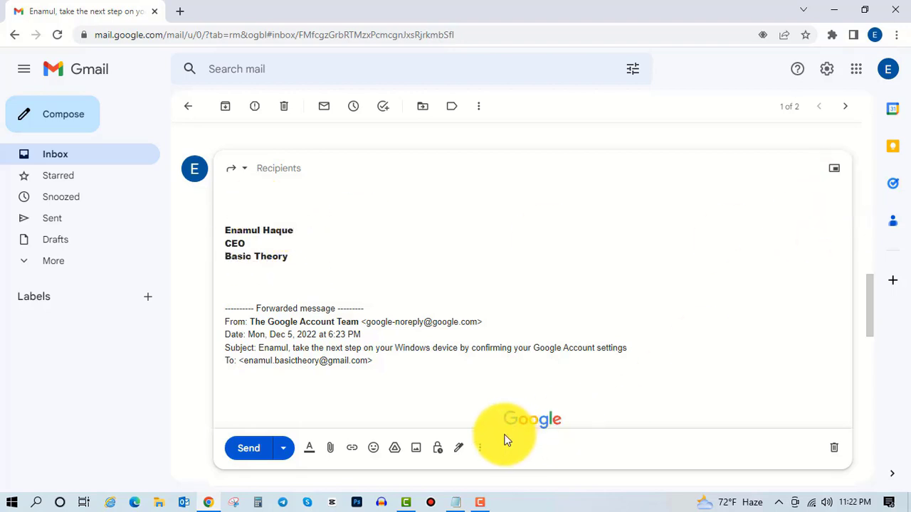
click(832, 449)
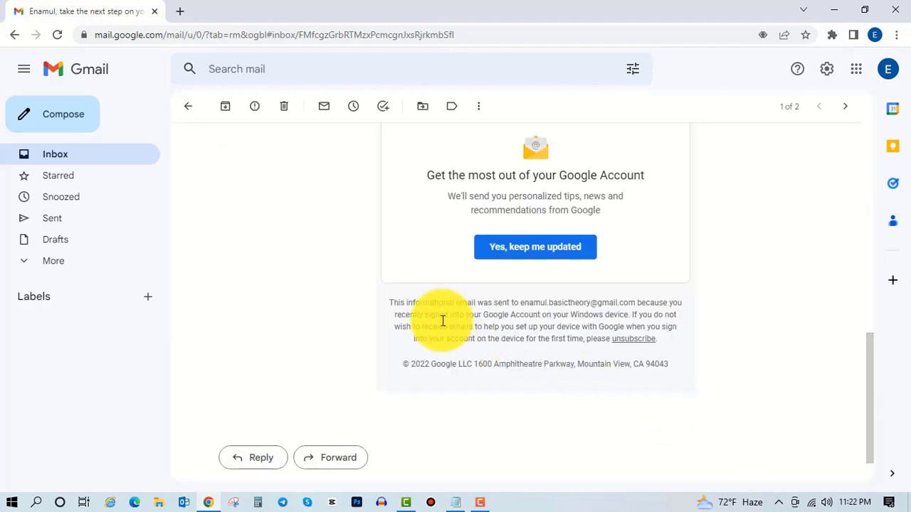
- Start a reply to the same email to check the signature, discard the draft and return to the inbox
click(253, 460)
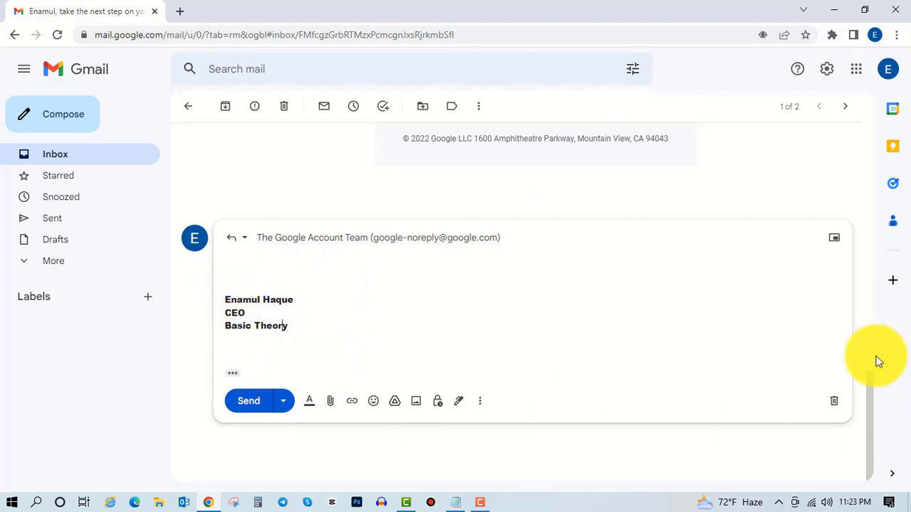
click(833, 410)
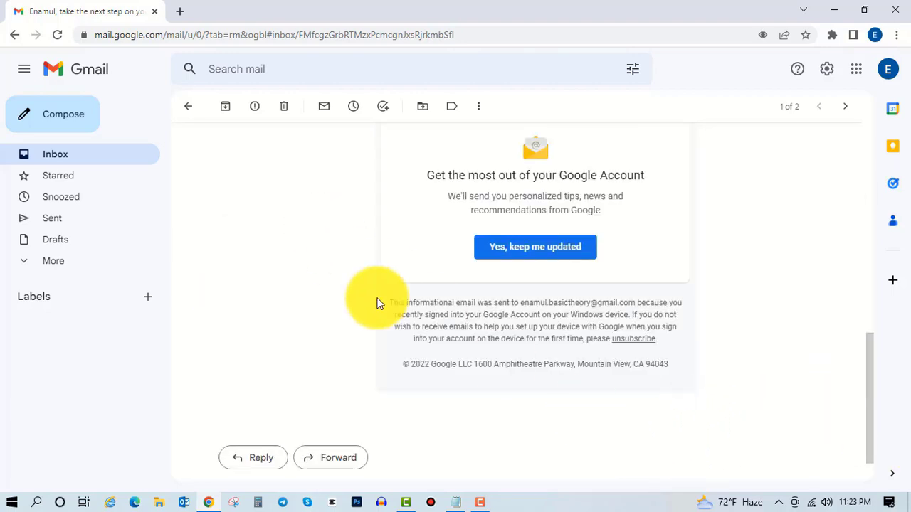
scroll(363, 356, up, 10)
scroll(341, 370, up, 3)
click(96, 163)
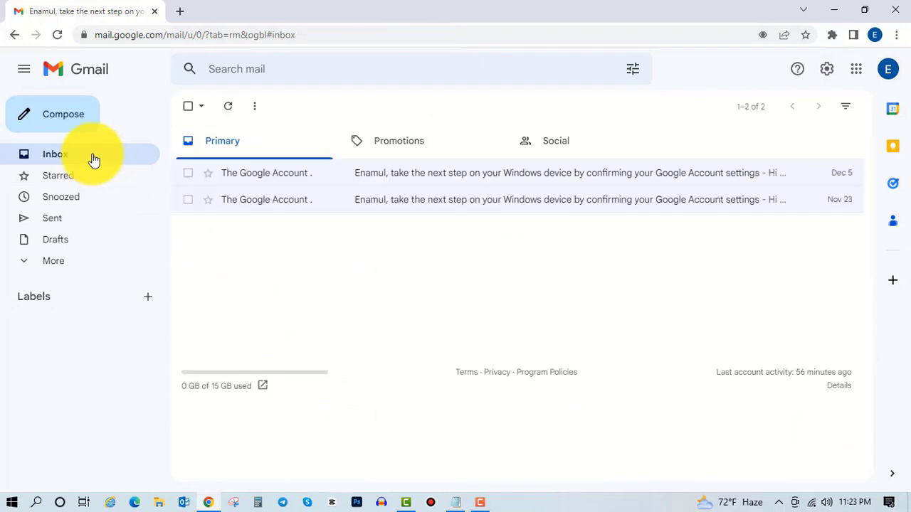